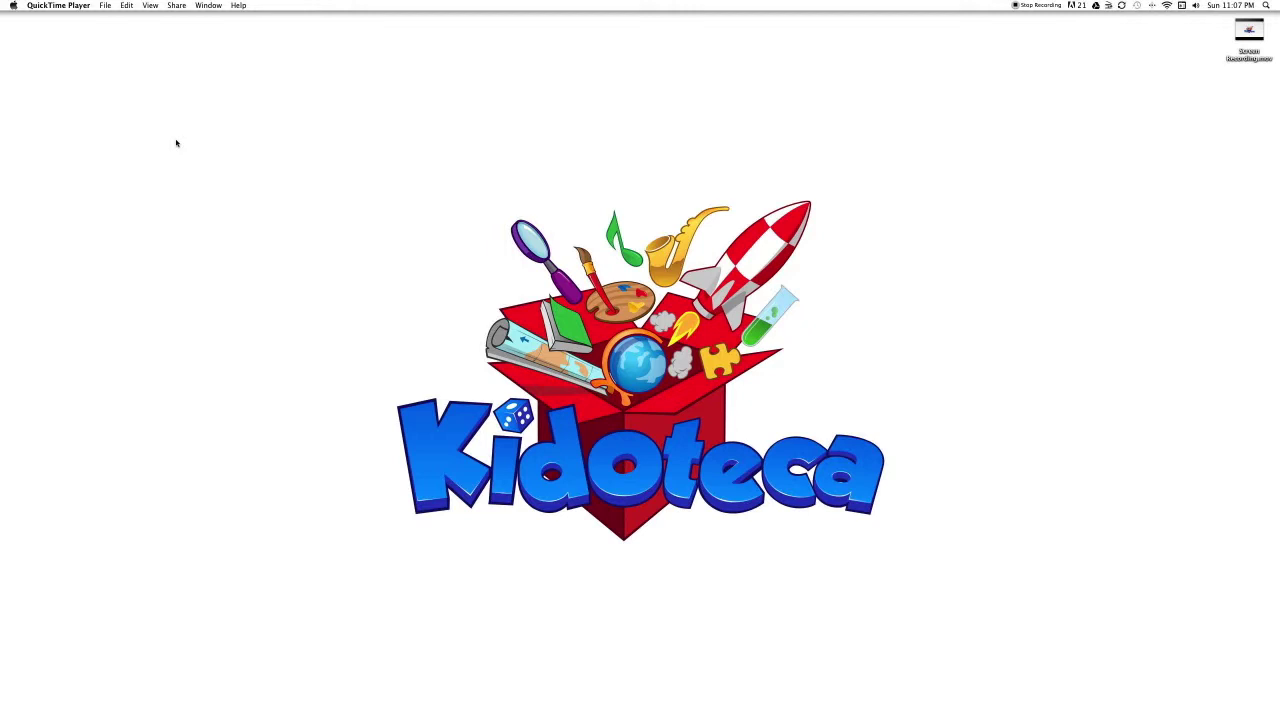
Create a new blank 960 × 672 px Illustrator document, Untitled-1
mouse_move(727, 718)
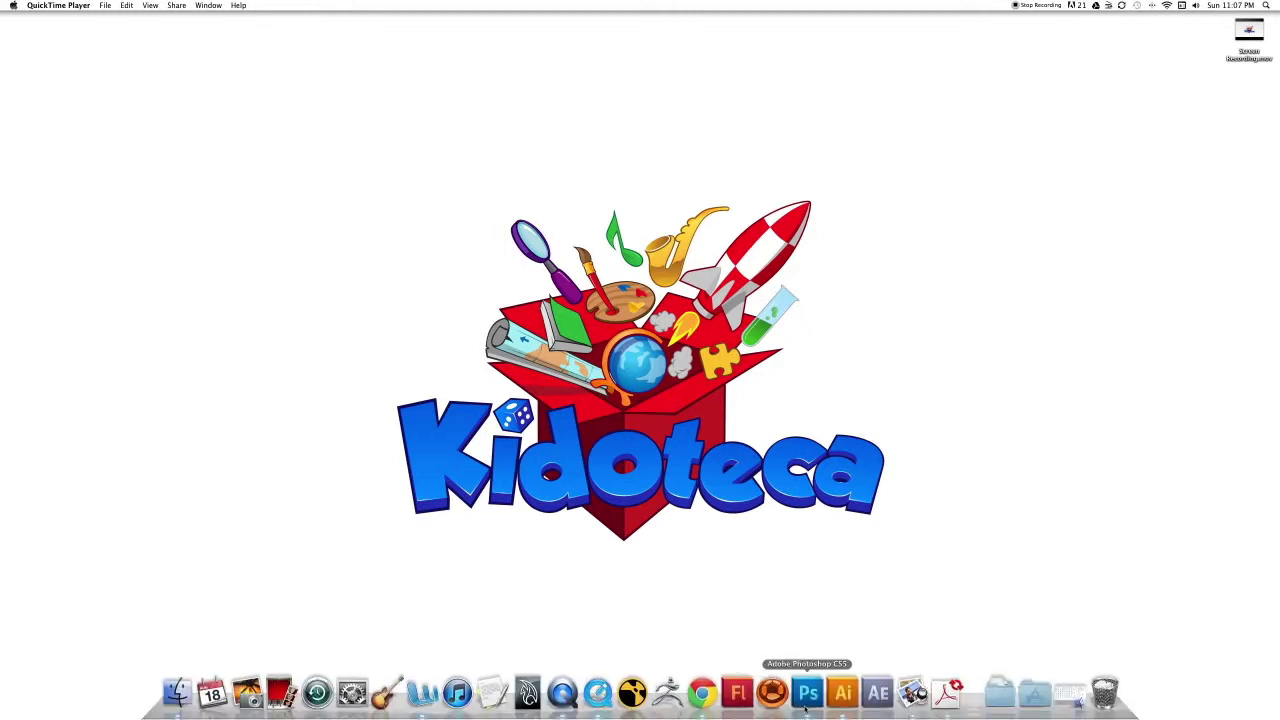
click(839, 697)
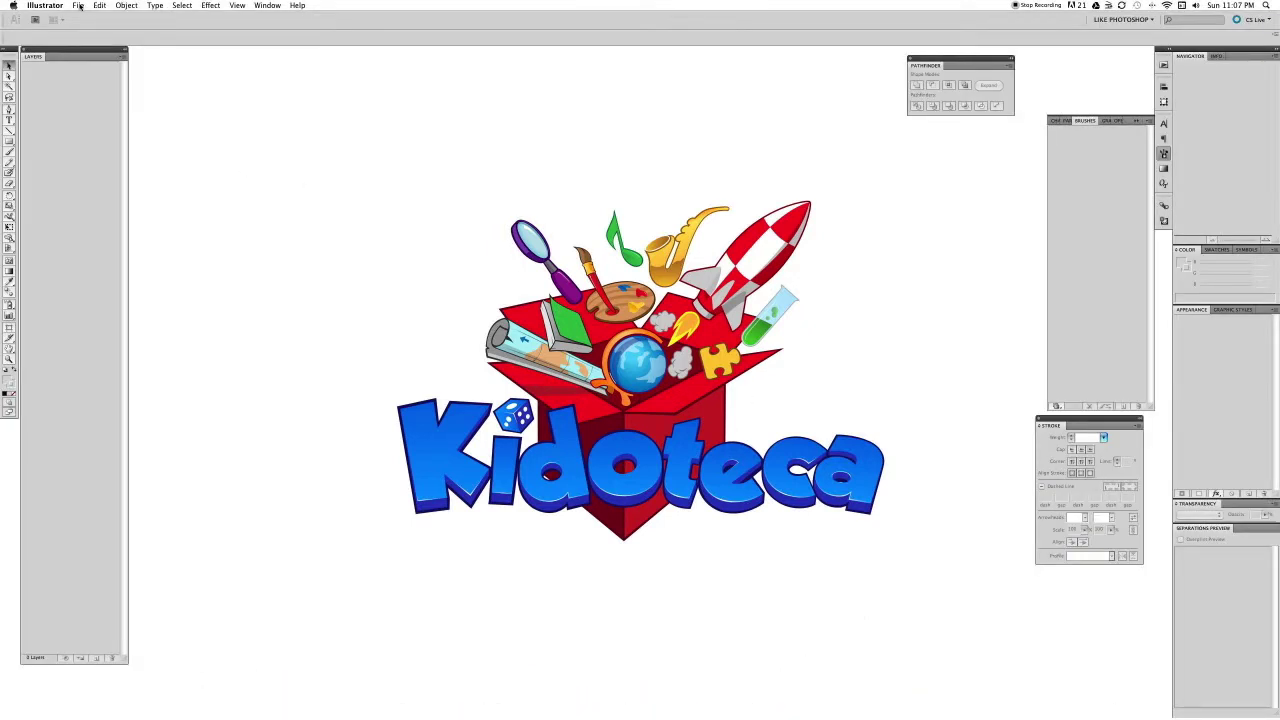
click(79, 6)
click(81, 17)
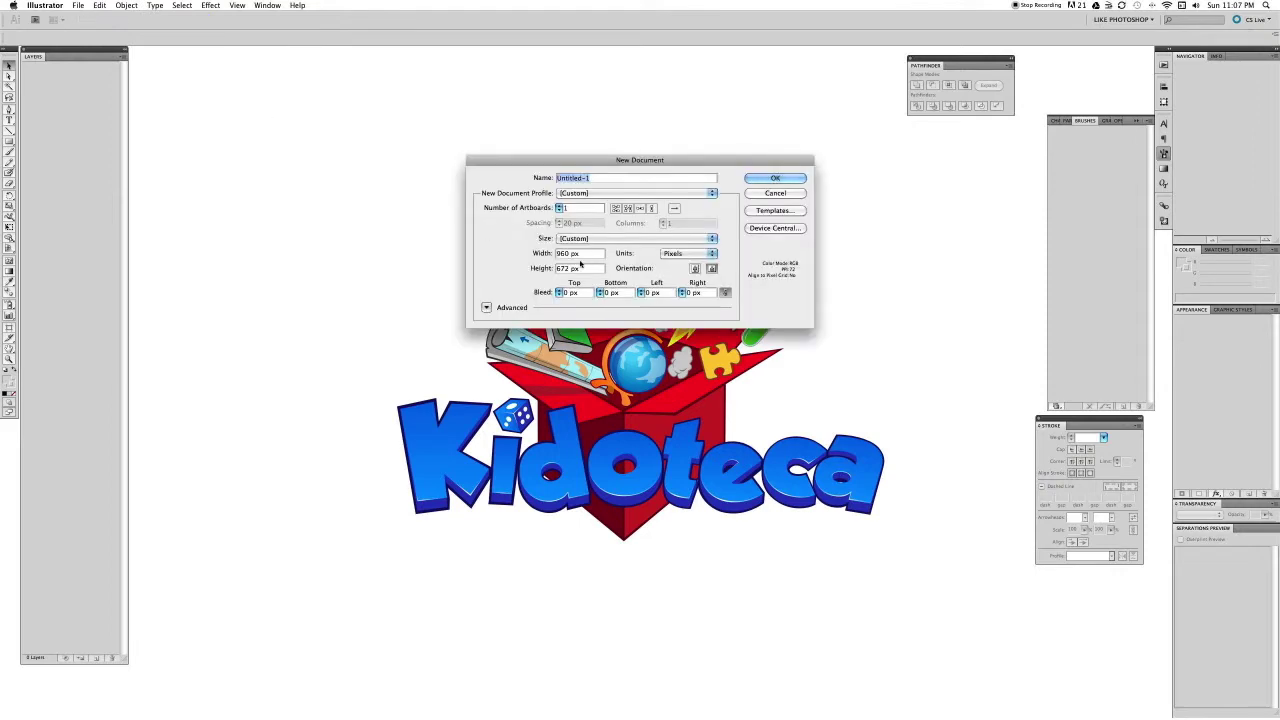
click(786, 178)
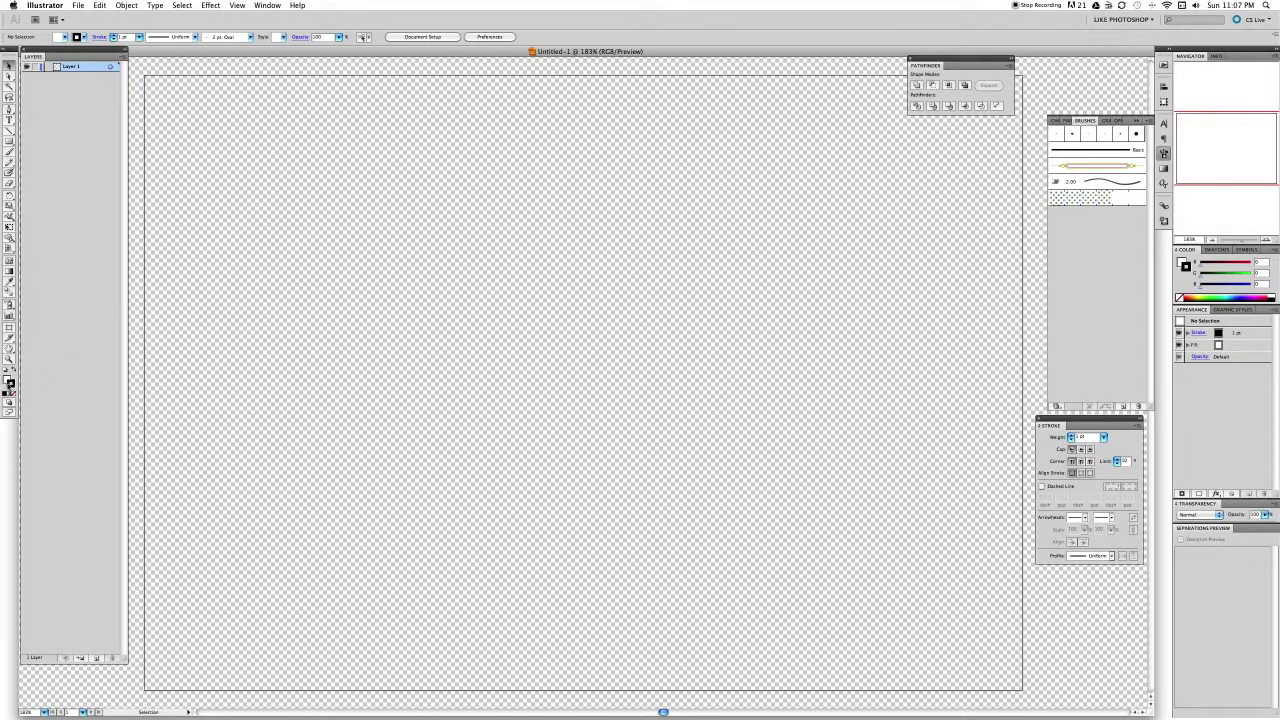
key(x)
Set the stroke to None and the fill to near-black 020202
click(16, 397)
double_click(9, 381)
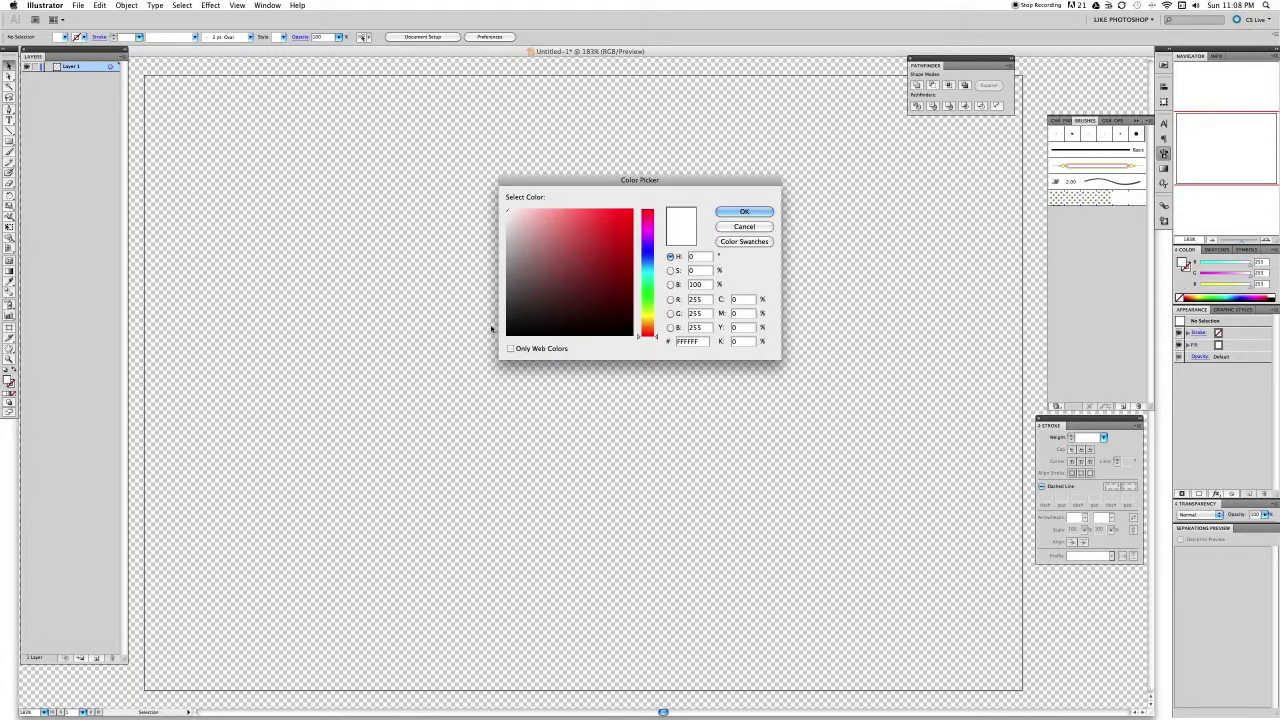
drag(514, 320, 504, 336)
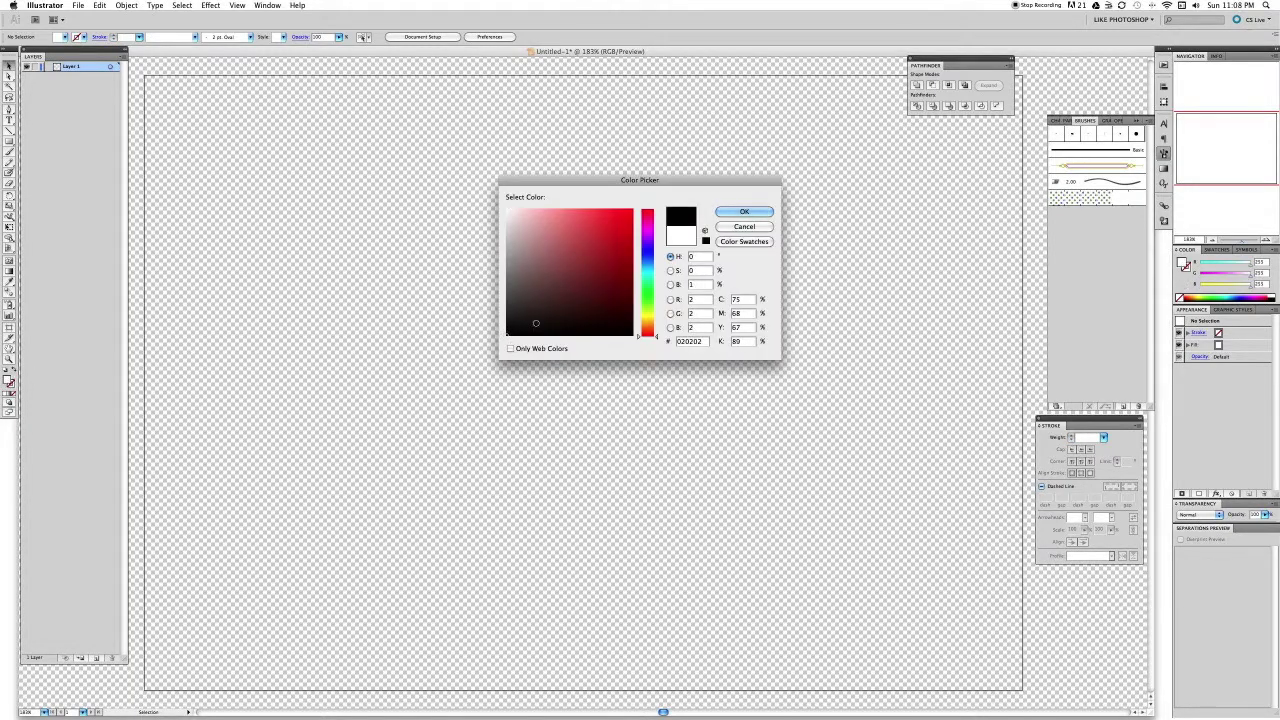
click(744, 212)
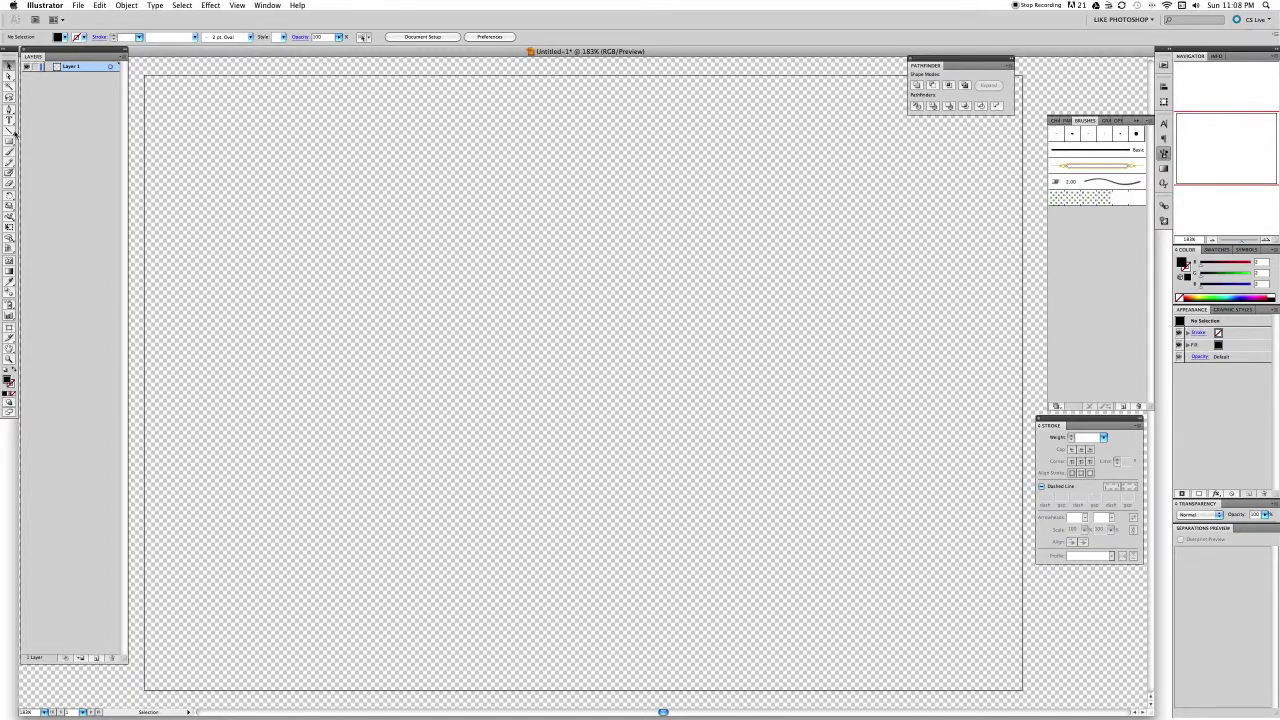
Draw a small black circle with the Ellipse Tool, zoom in, and reselect it
drag(9, 142, 43, 166)
drag(496, 268, 564, 319)
key(z)
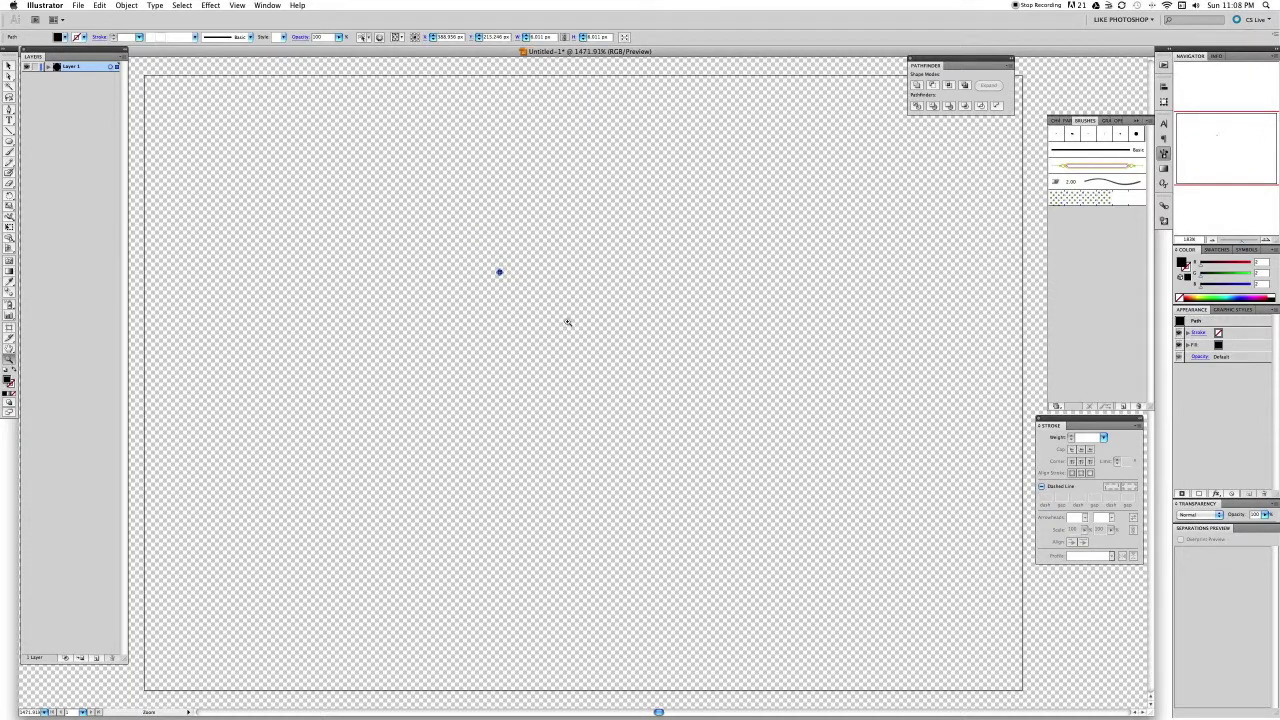
key(v)
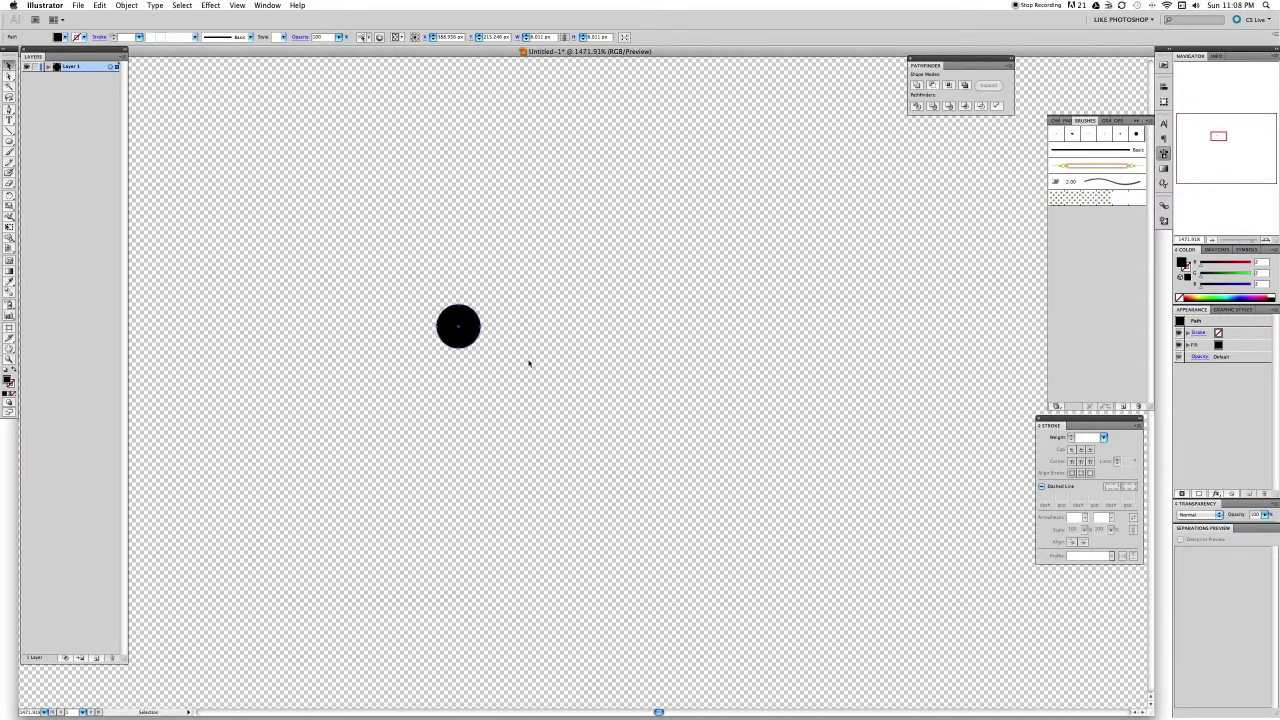
click(520, 333)
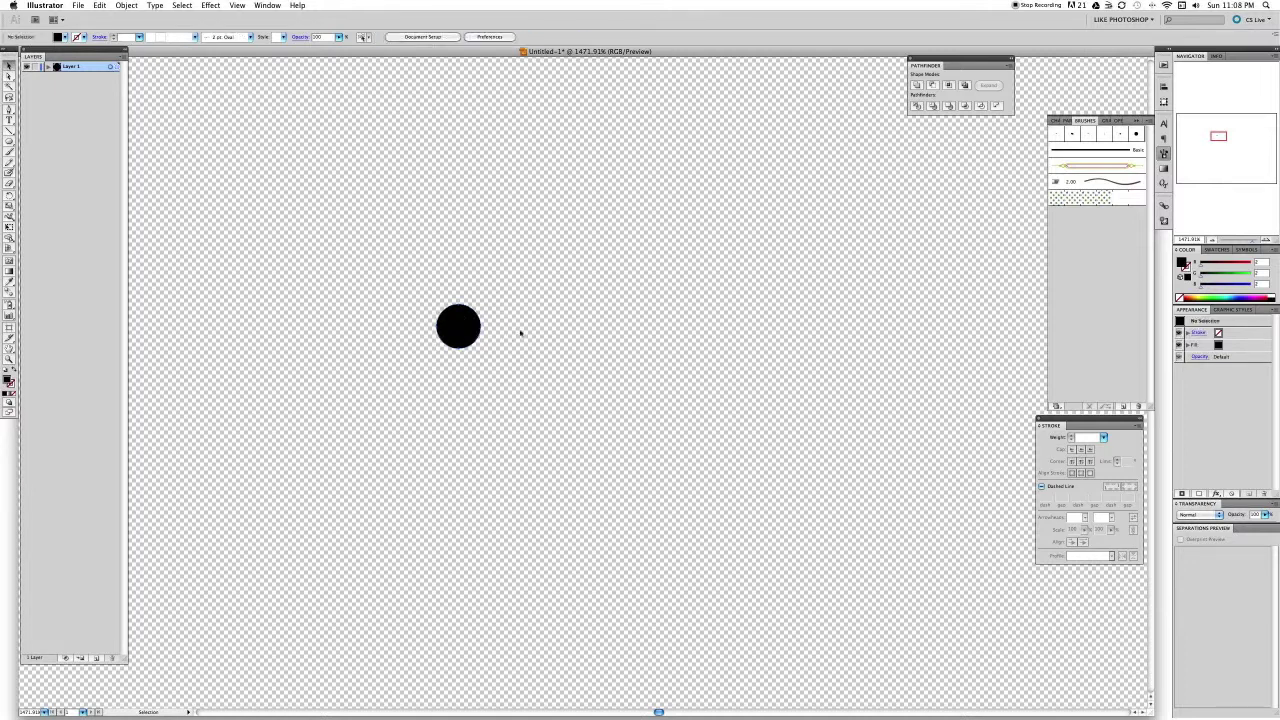
click(477, 339)
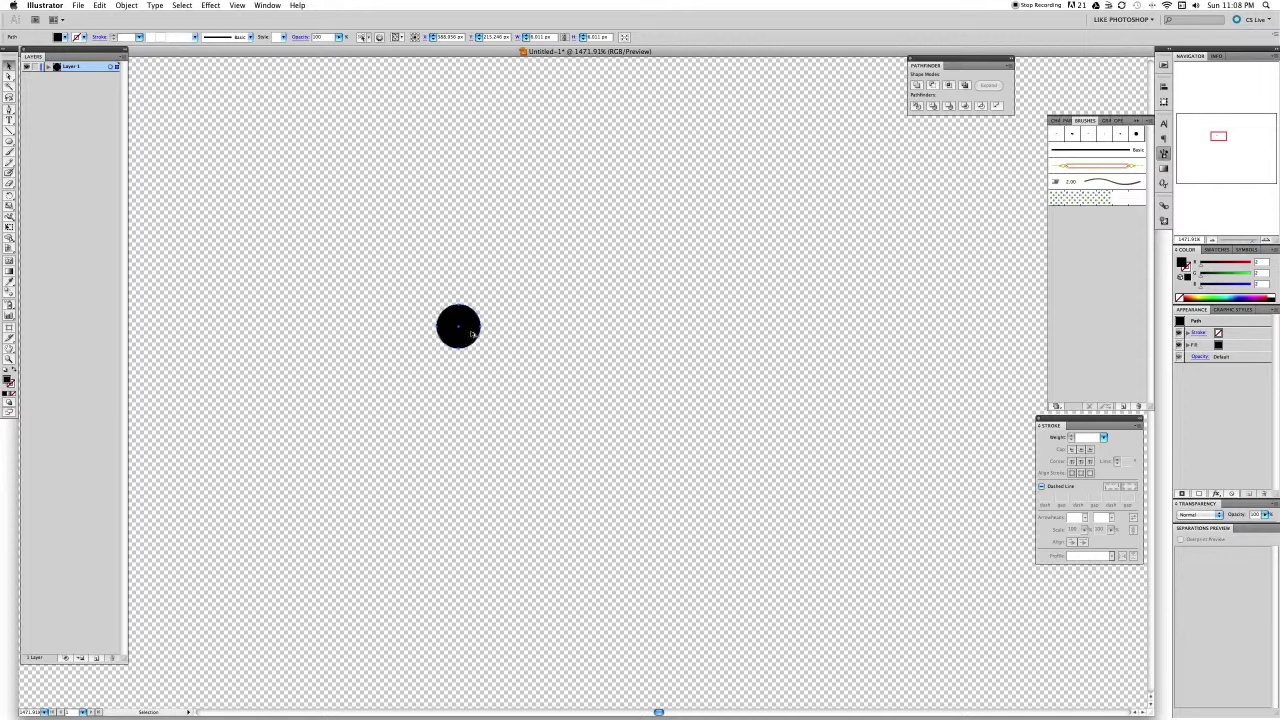
Duplicate the circle to the right and scale the copy smaller
drag(472, 334, 558, 346)
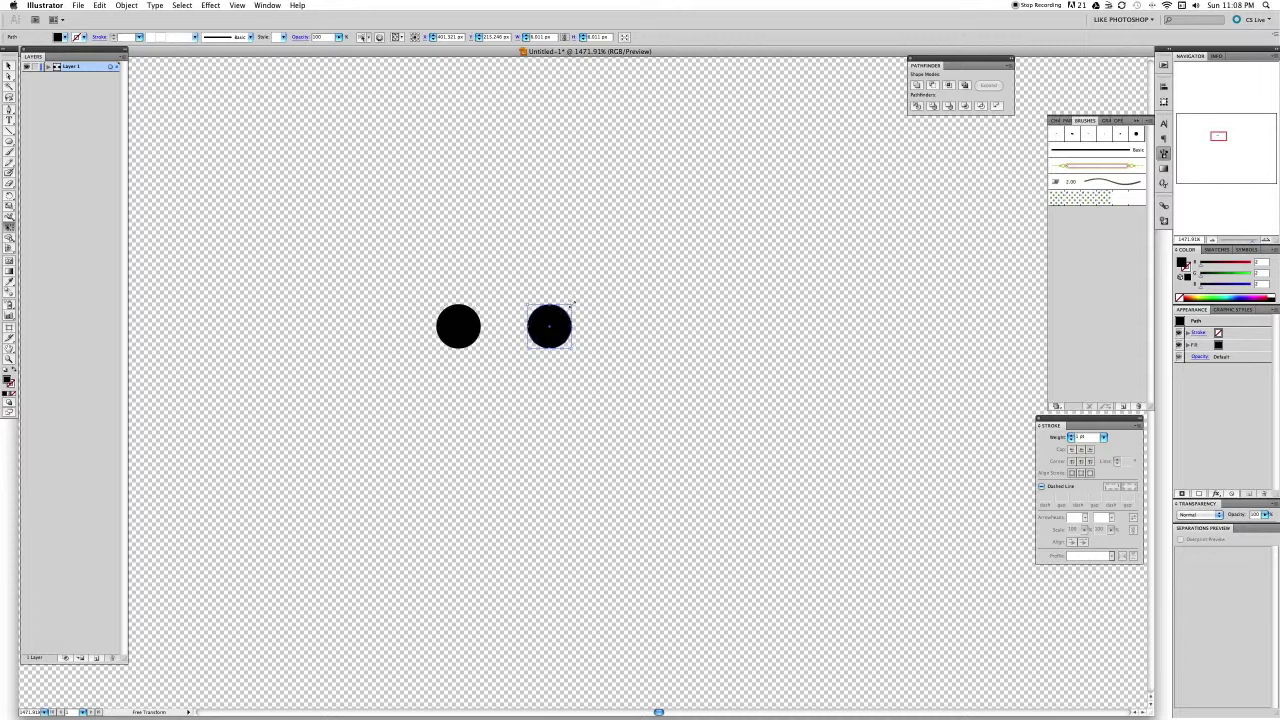
drag(574, 302, 592, 312)
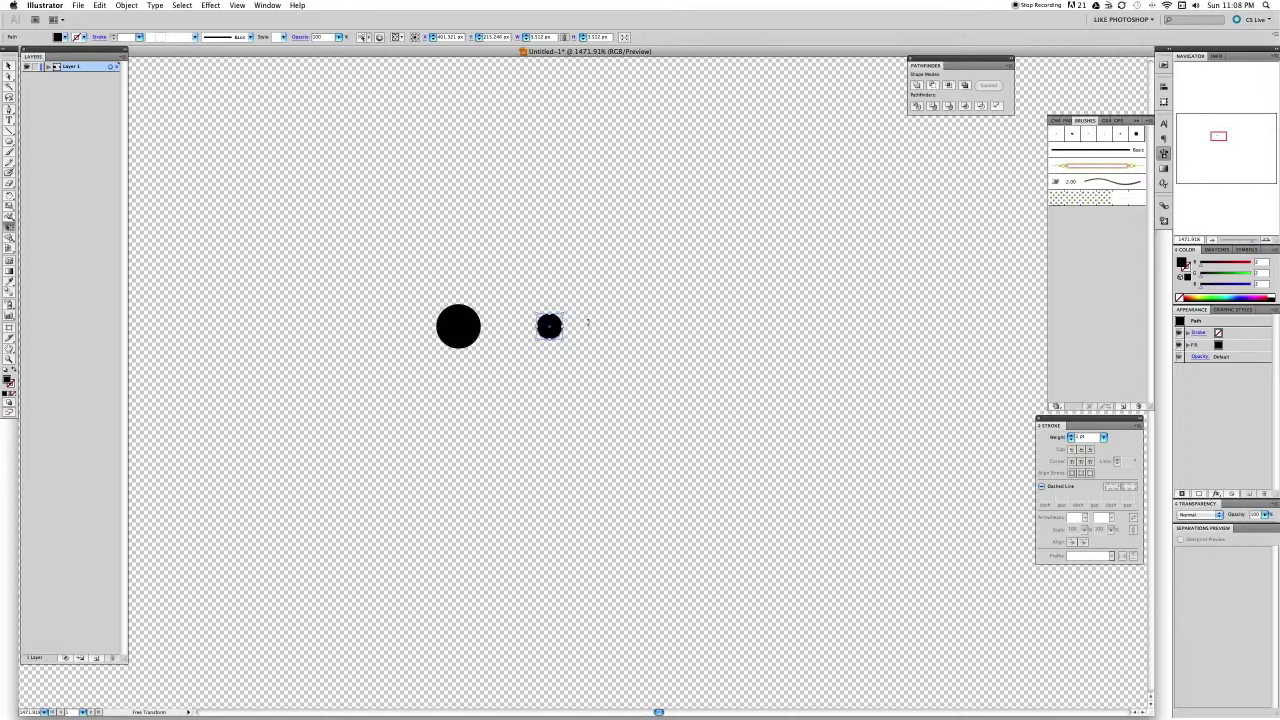
key(v)
click(588, 325)
Copy both circles downward to form a second row
drag(629, 377, 519, 320)
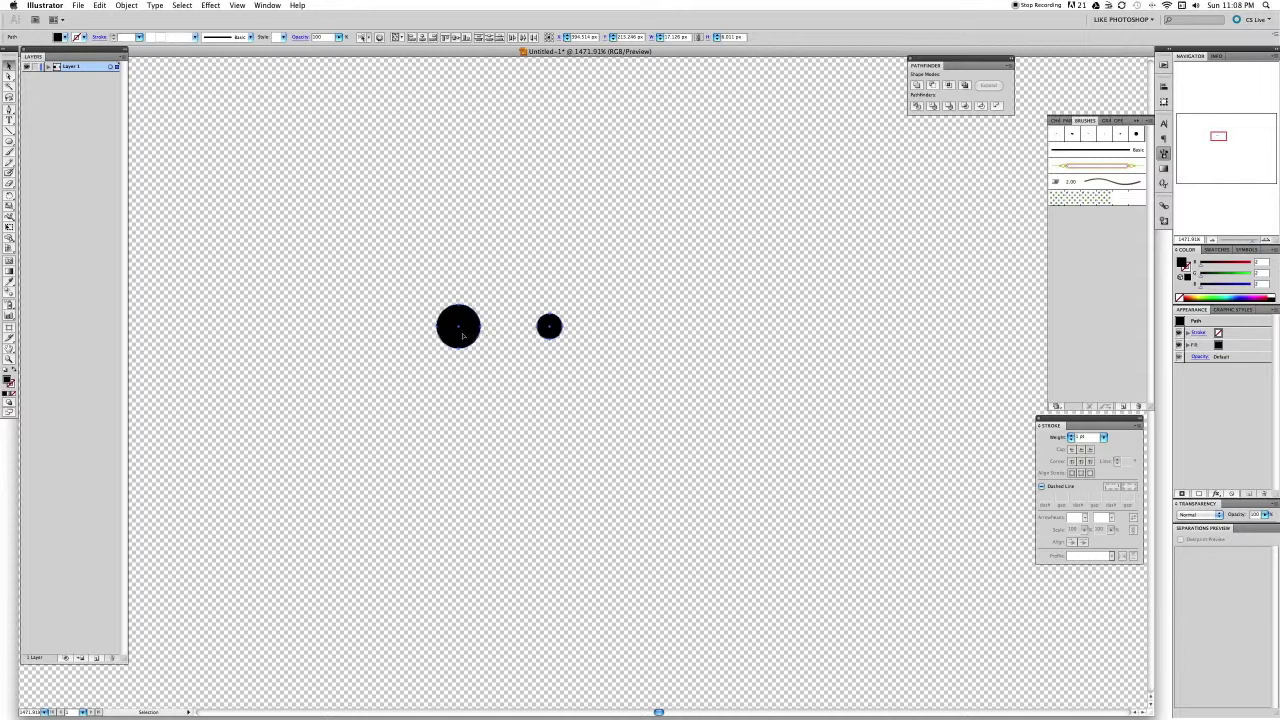
drag(463, 335, 452, 446)
key(a)
click(495, 442)
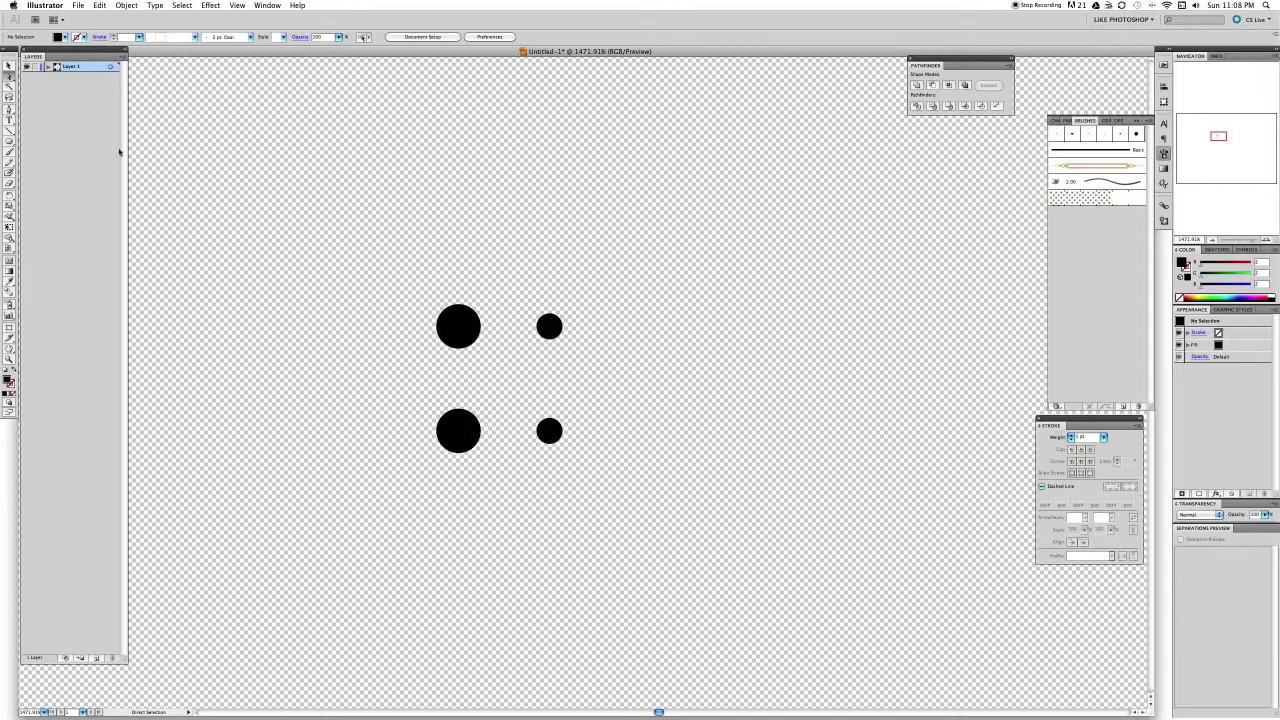
Delete the lower-left circle's right anchor, leaving a half circle
drag(10, 76, 37, 80)
click(482, 430)
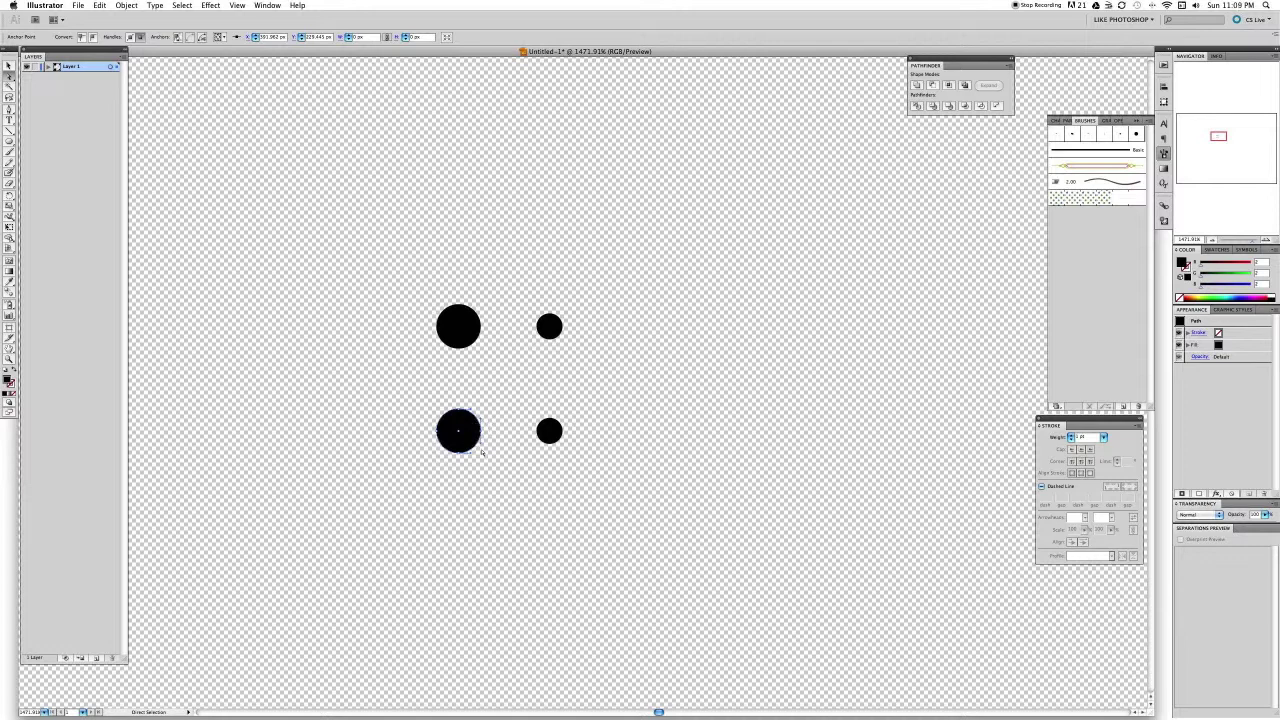
key(Delete)
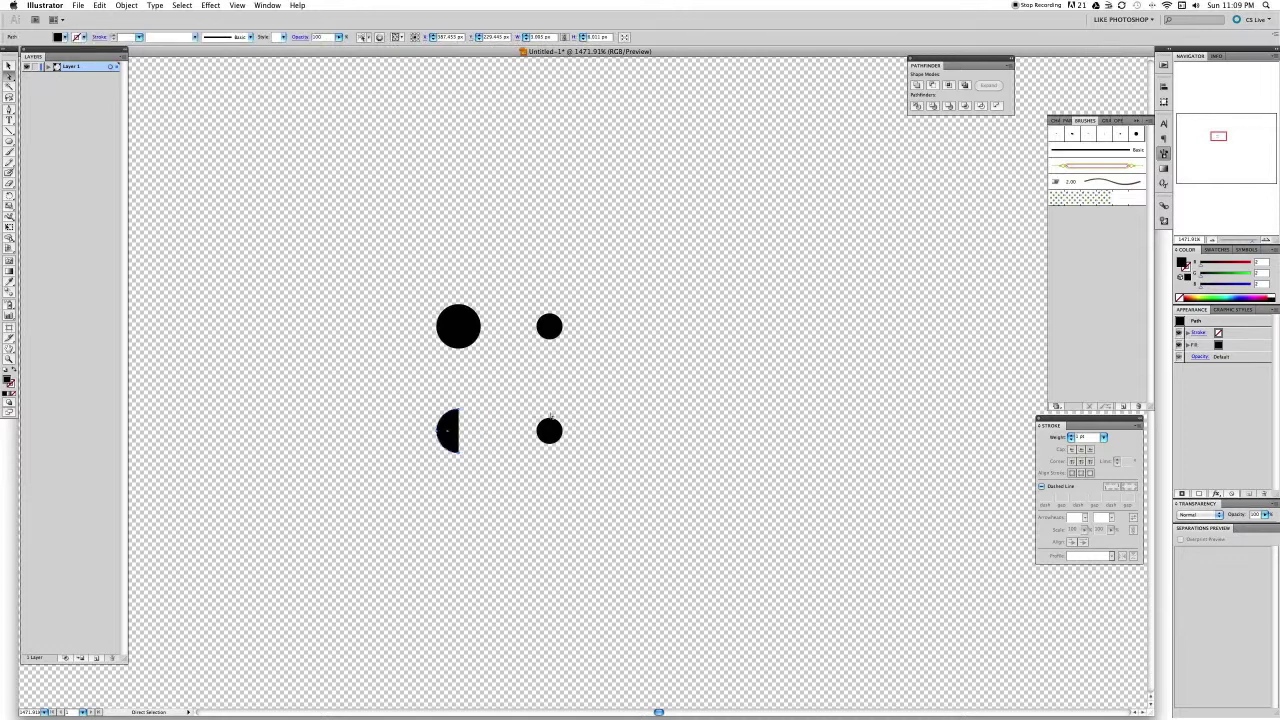
Trim the small lower-right circle to a half circle, then select the large upper circle
click(563, 431)
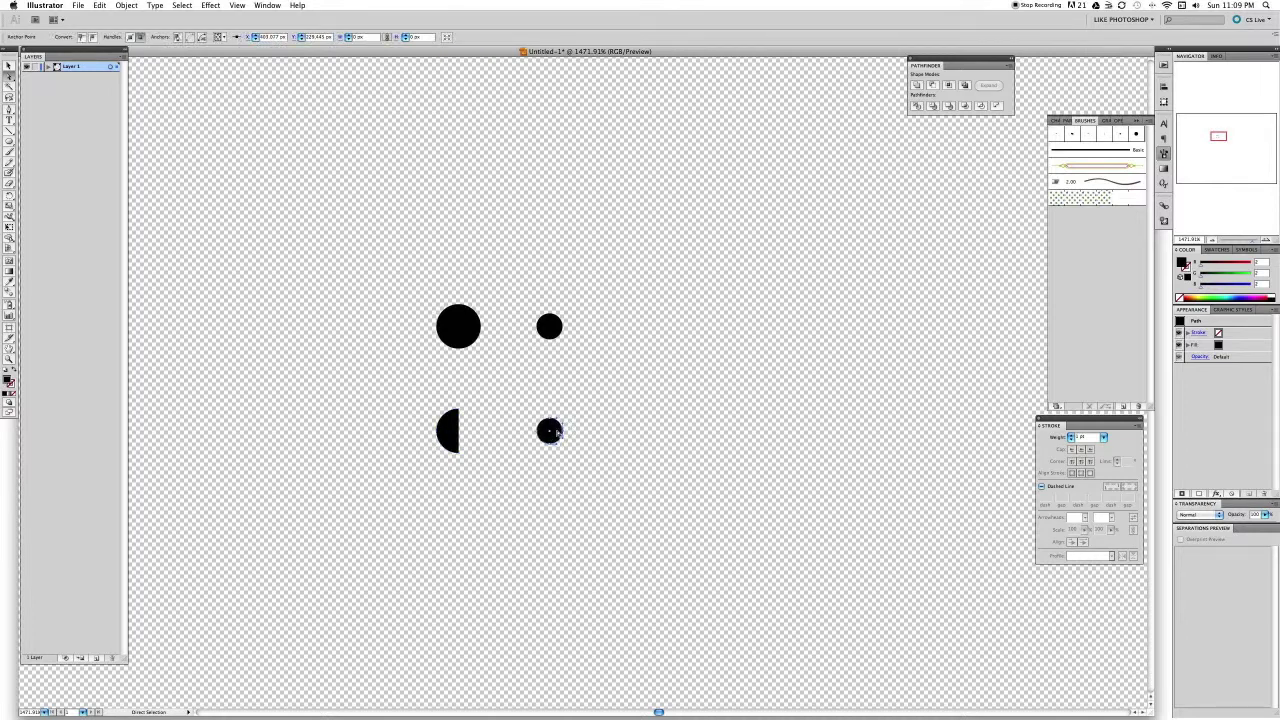
key(Delete)
click(521, 444)
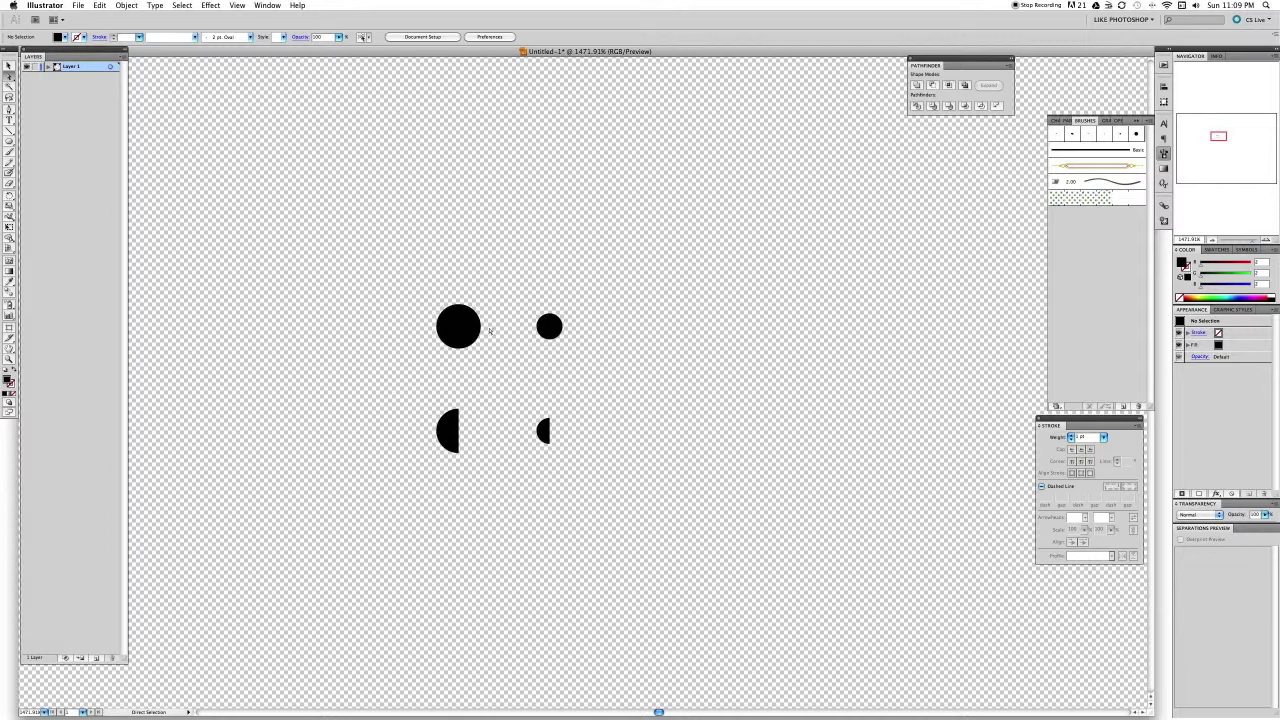
key(v)
drag(420, 277, 488, 365)
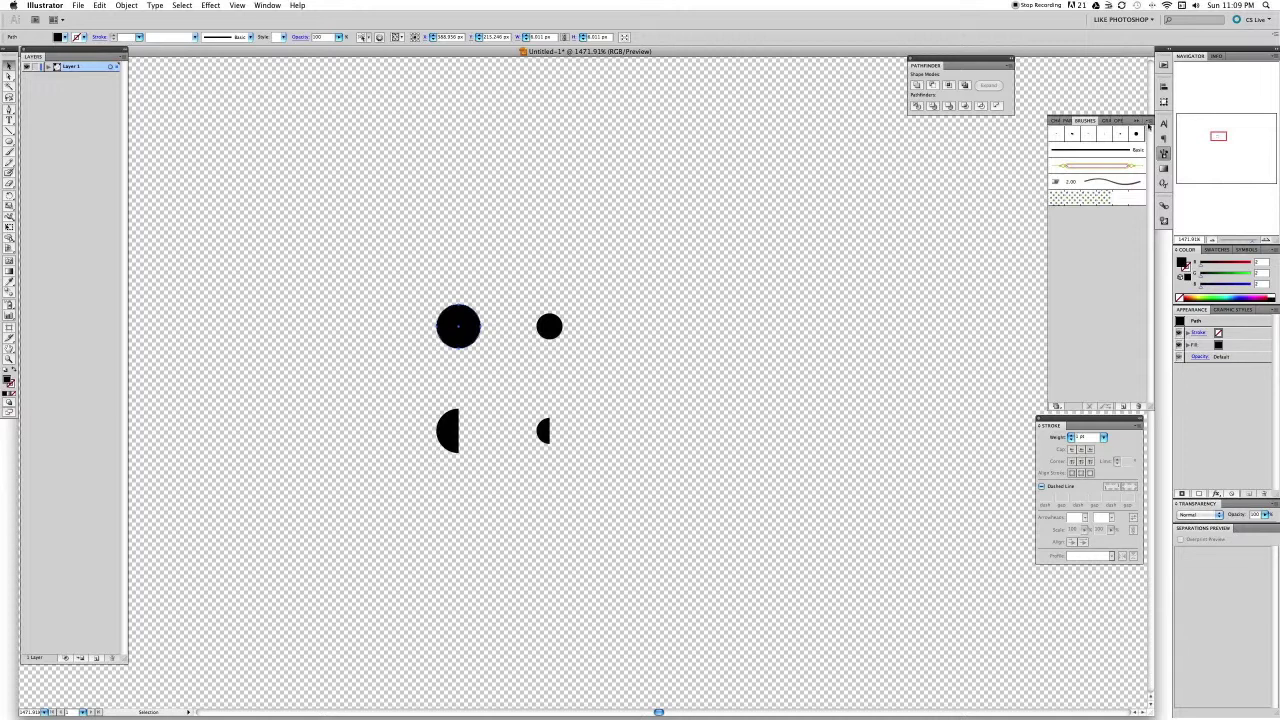
click(1164, 153)
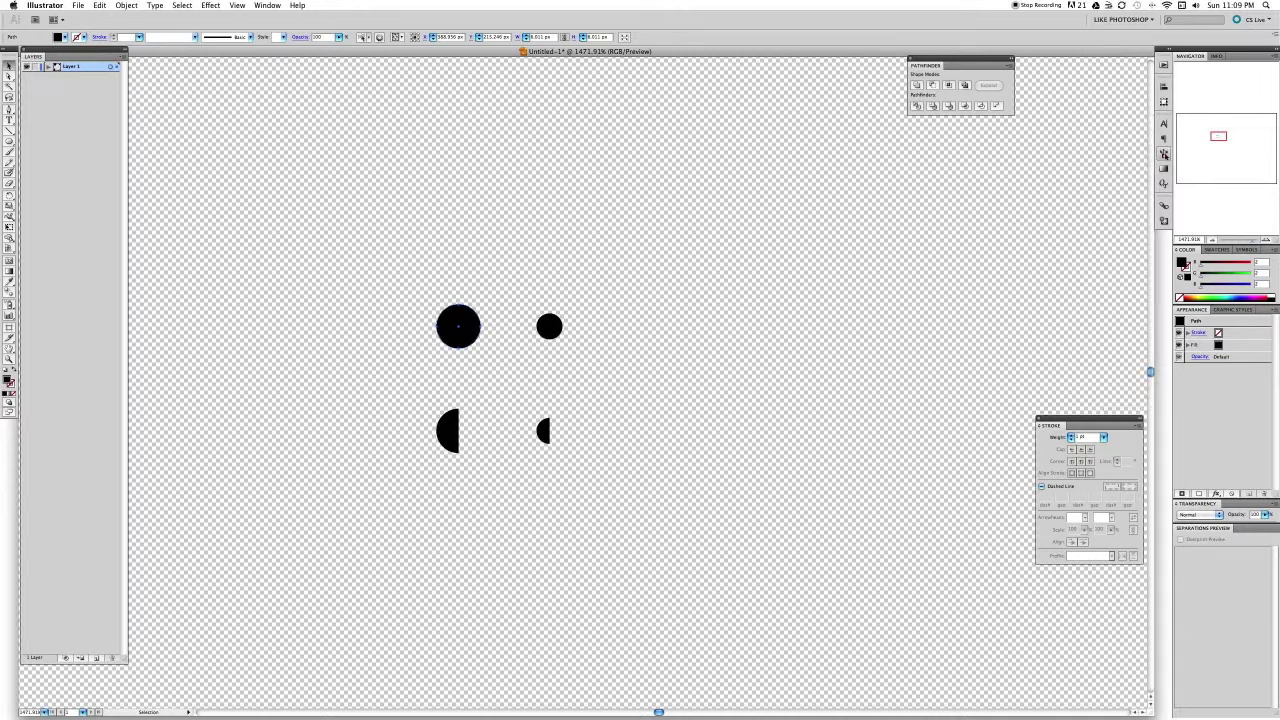
click(1164, 153)
click(1164, 153)
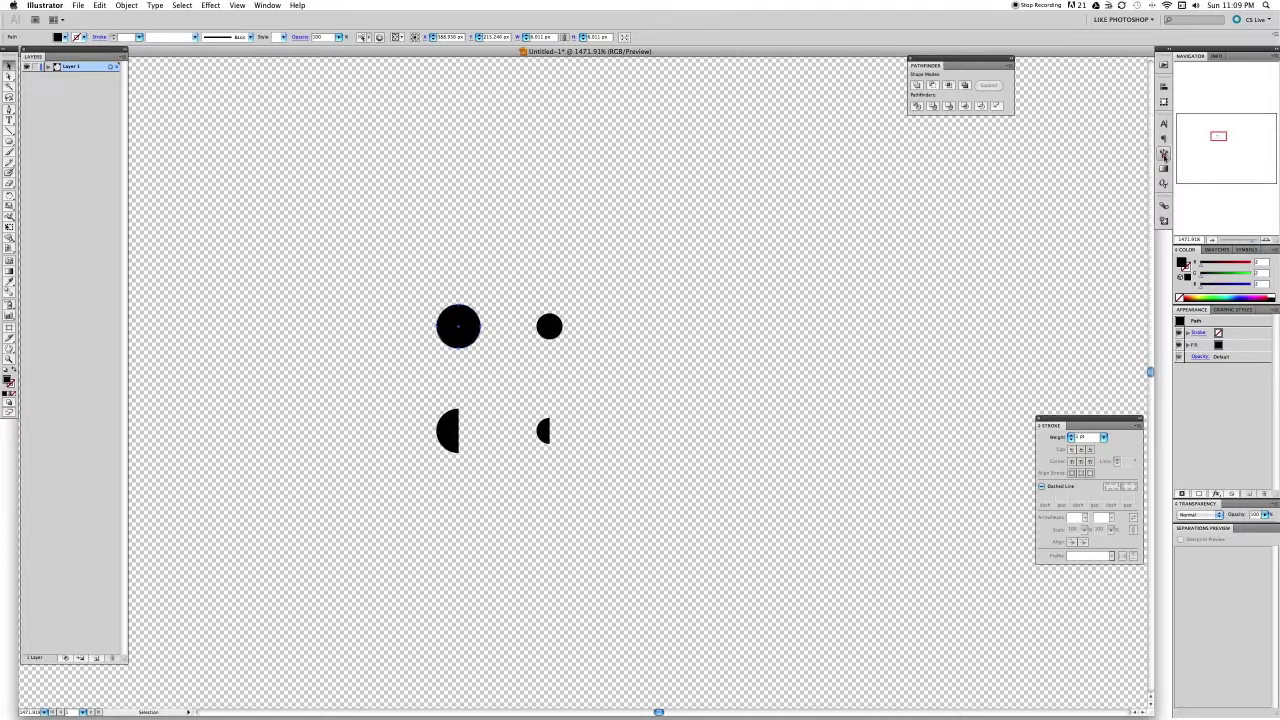
click(271, 5)
click(268, 6)
click(268, 5)
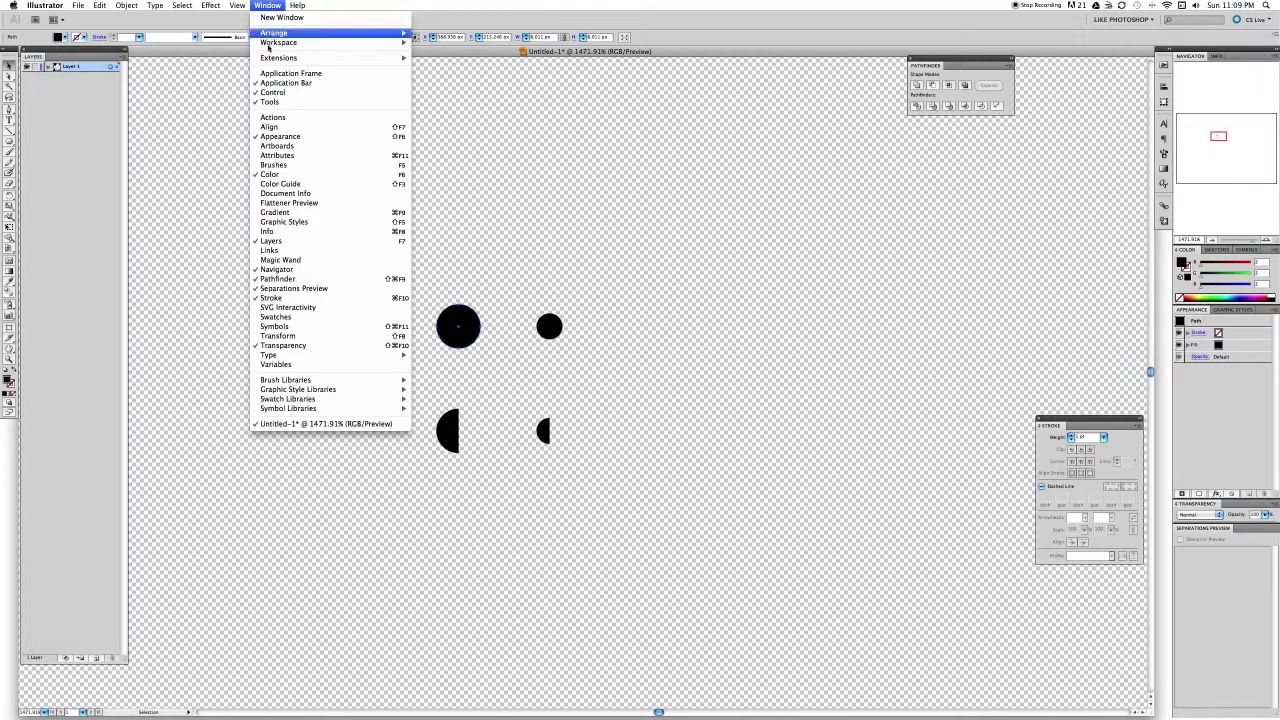
click(273, 165)
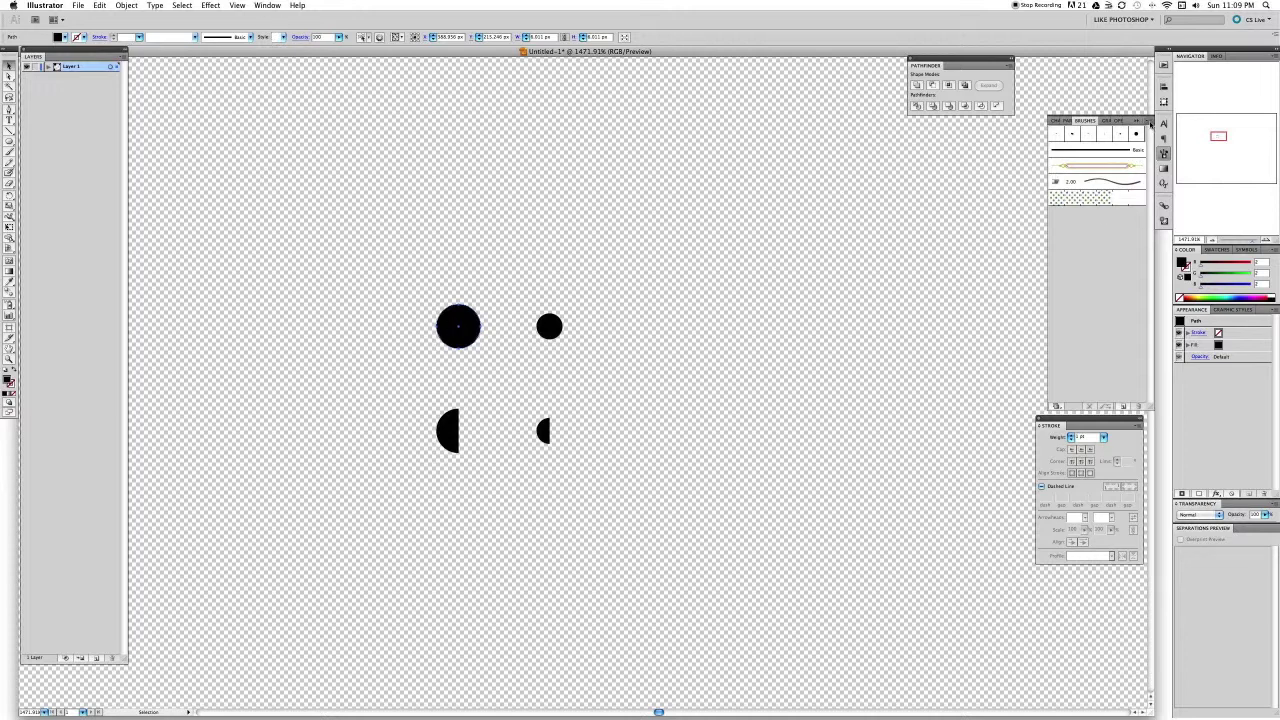
Start a new Art Brush from the selected large circle
click(1150, 124)
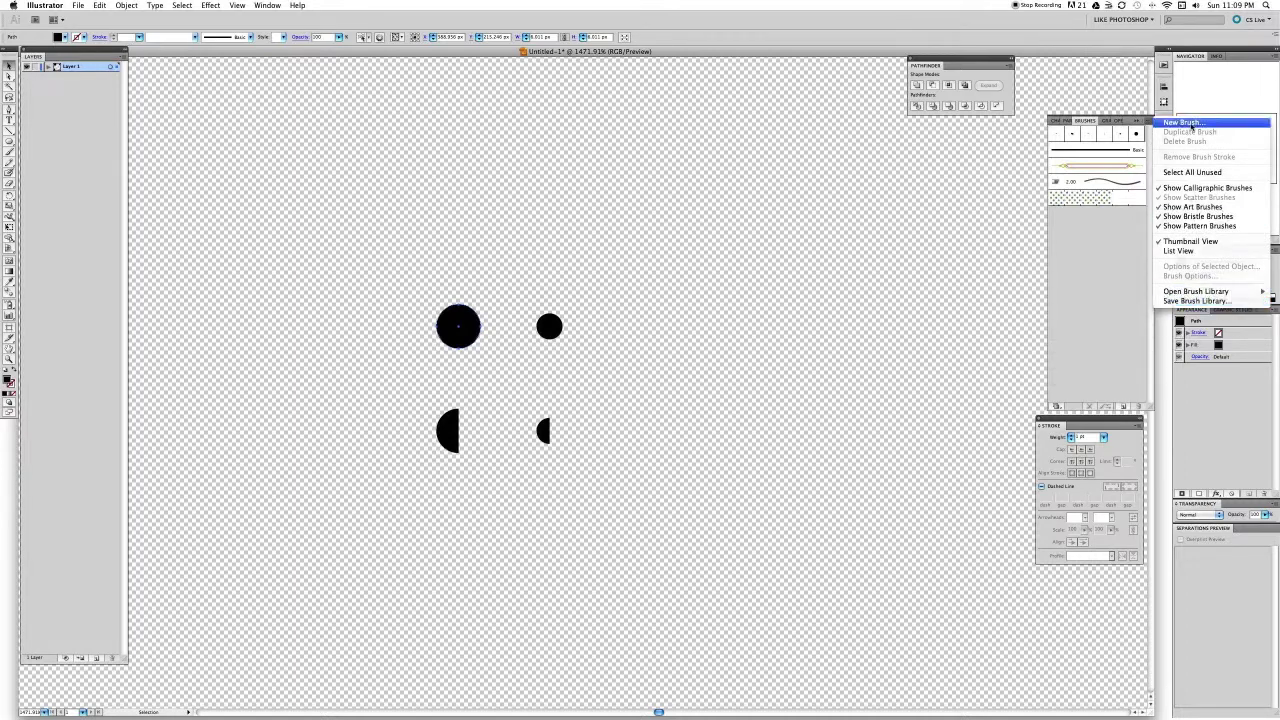
click(1190, 126)
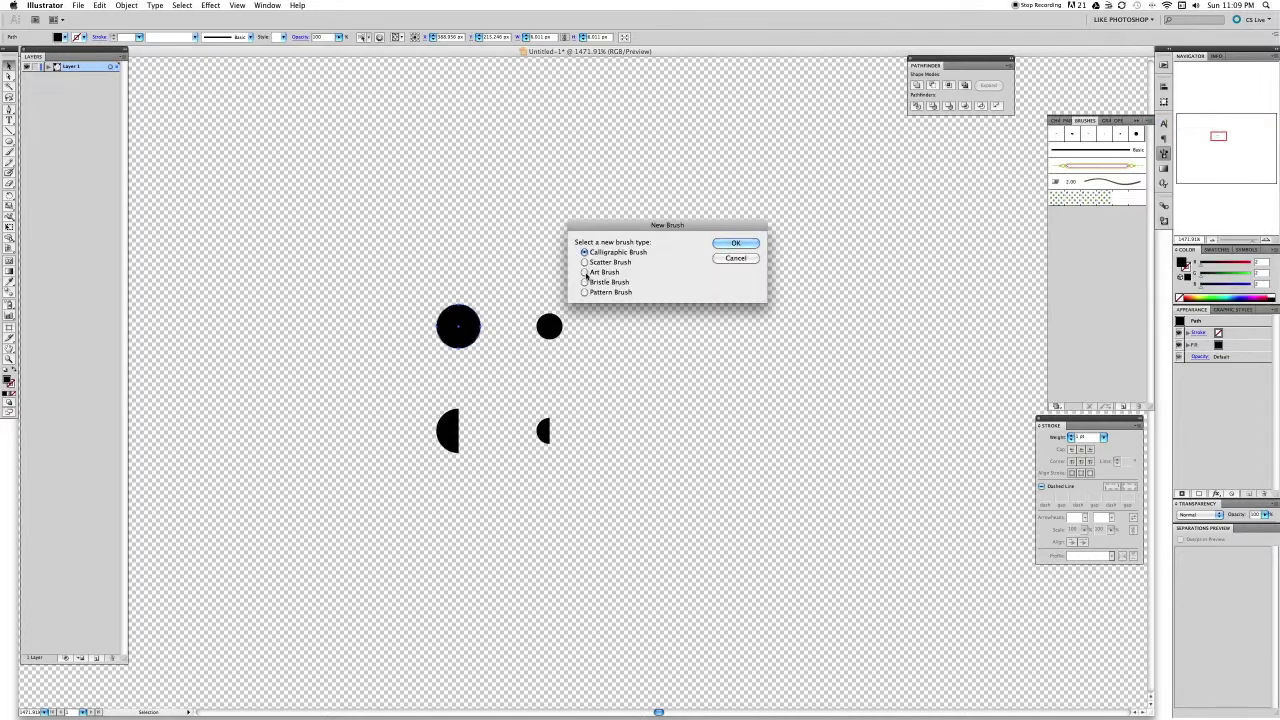
click(585, 273)
click(736, 244)
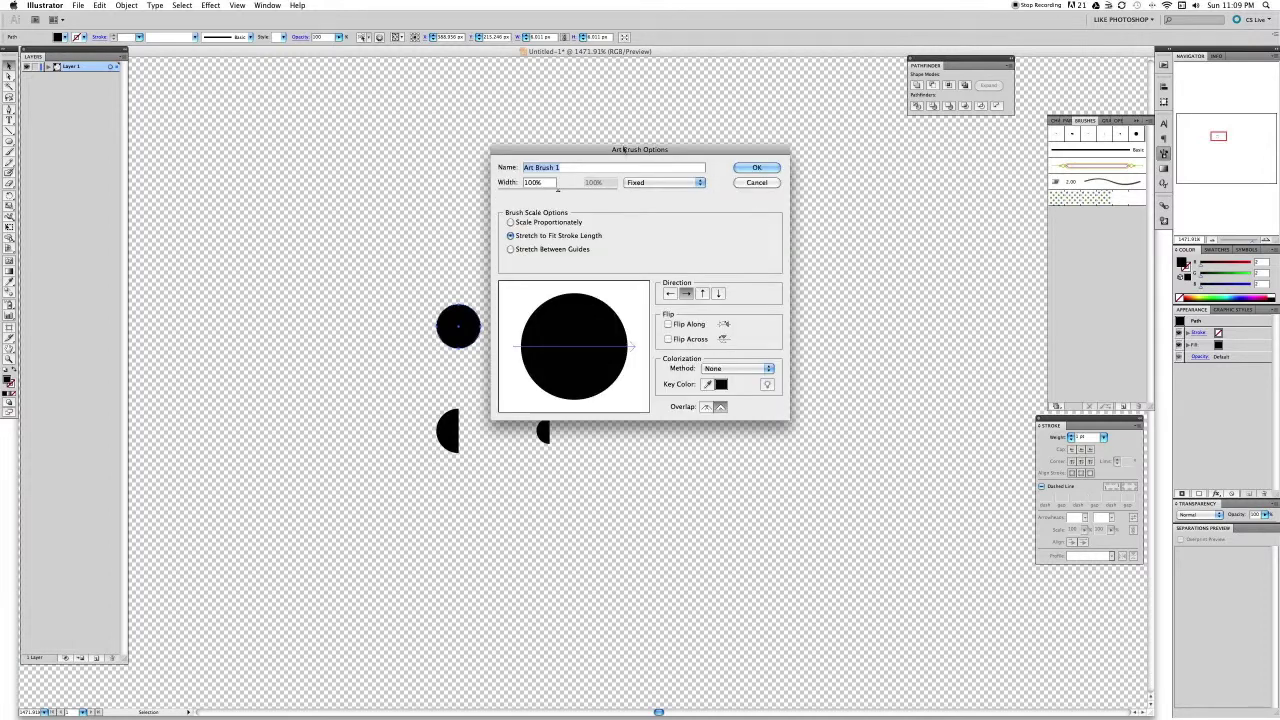
Set colorization to Tints, name the brush 'Big-line', and apply it to the circle
drag(612, 160, 795, 140)
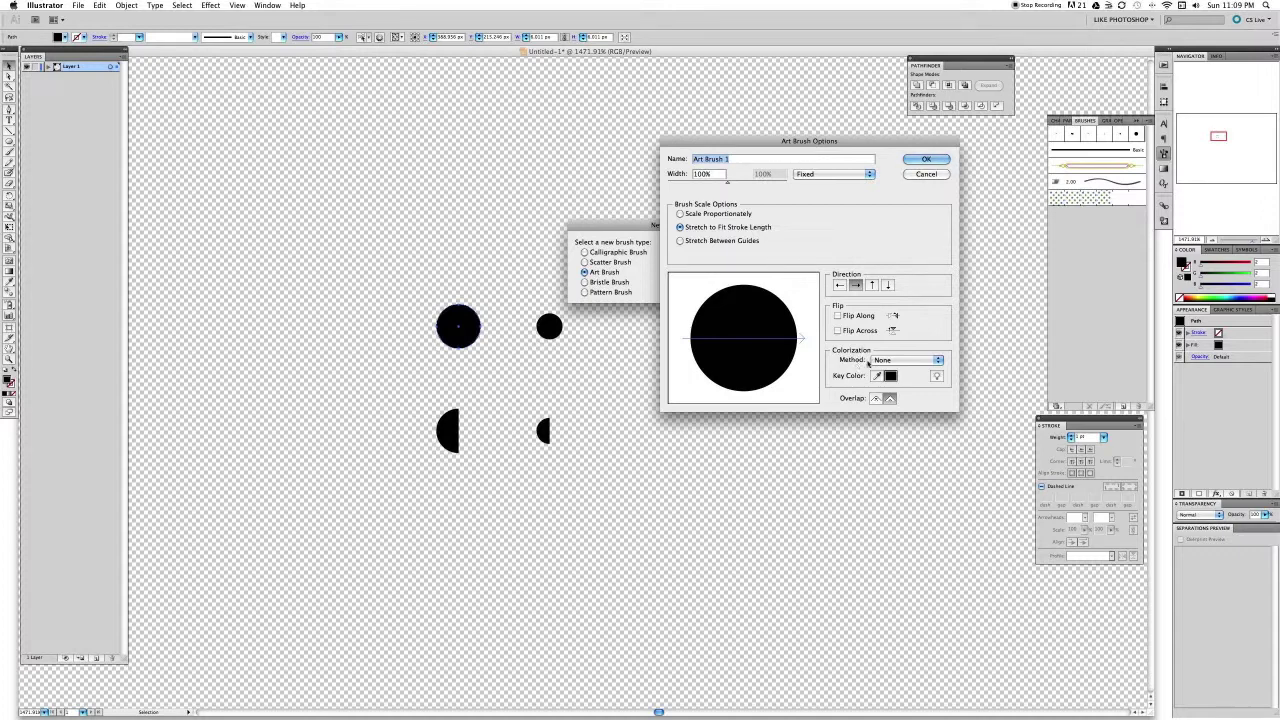
click(903, 360)
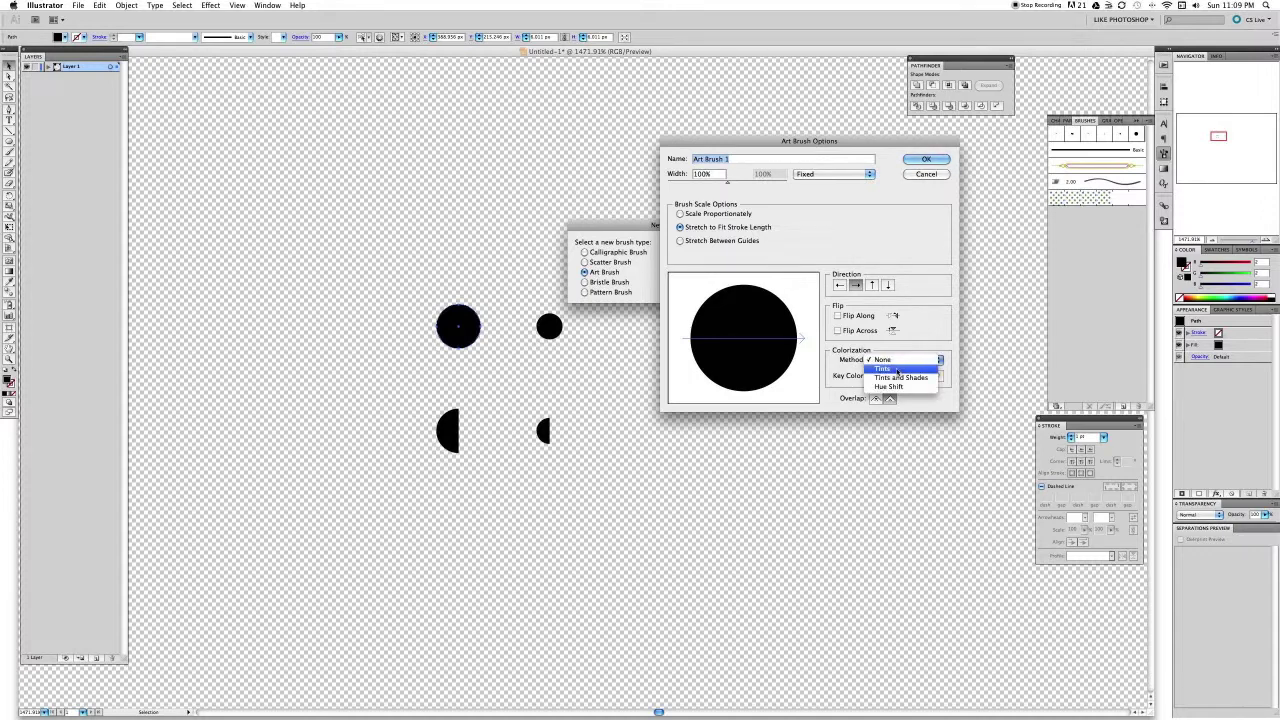
click(900, 375)
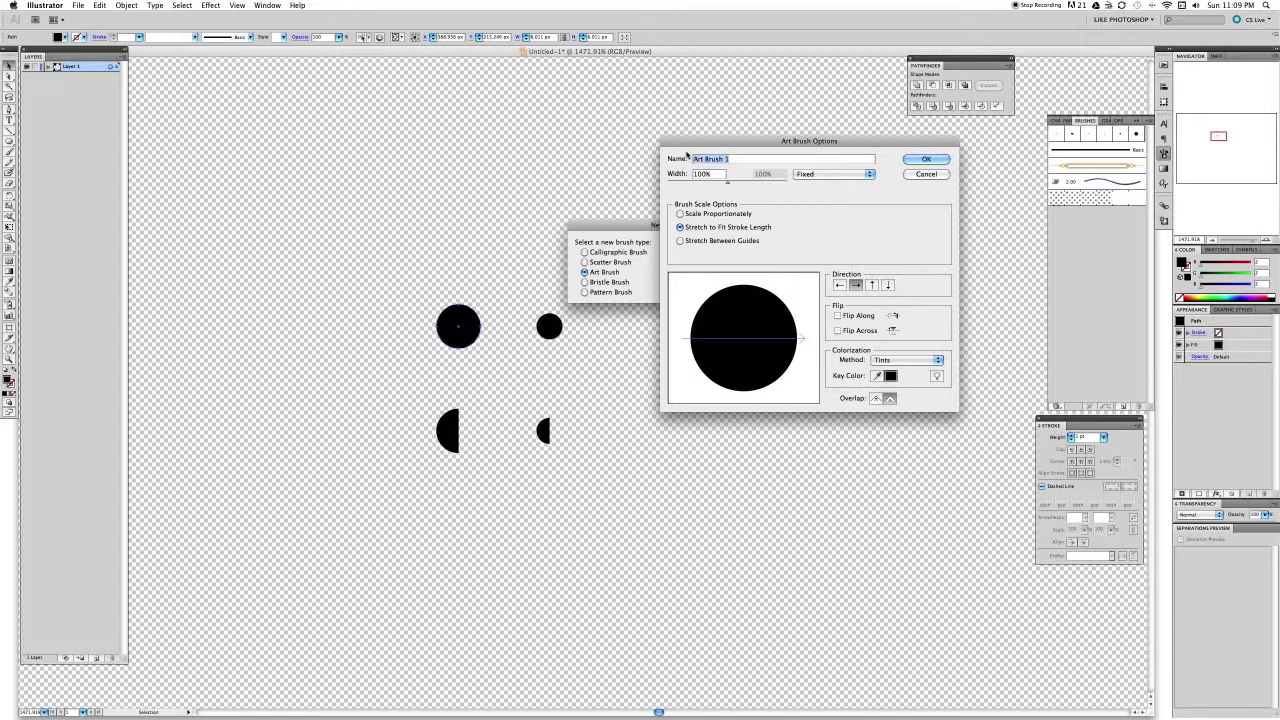
text(Big-line)
click(928, 161)
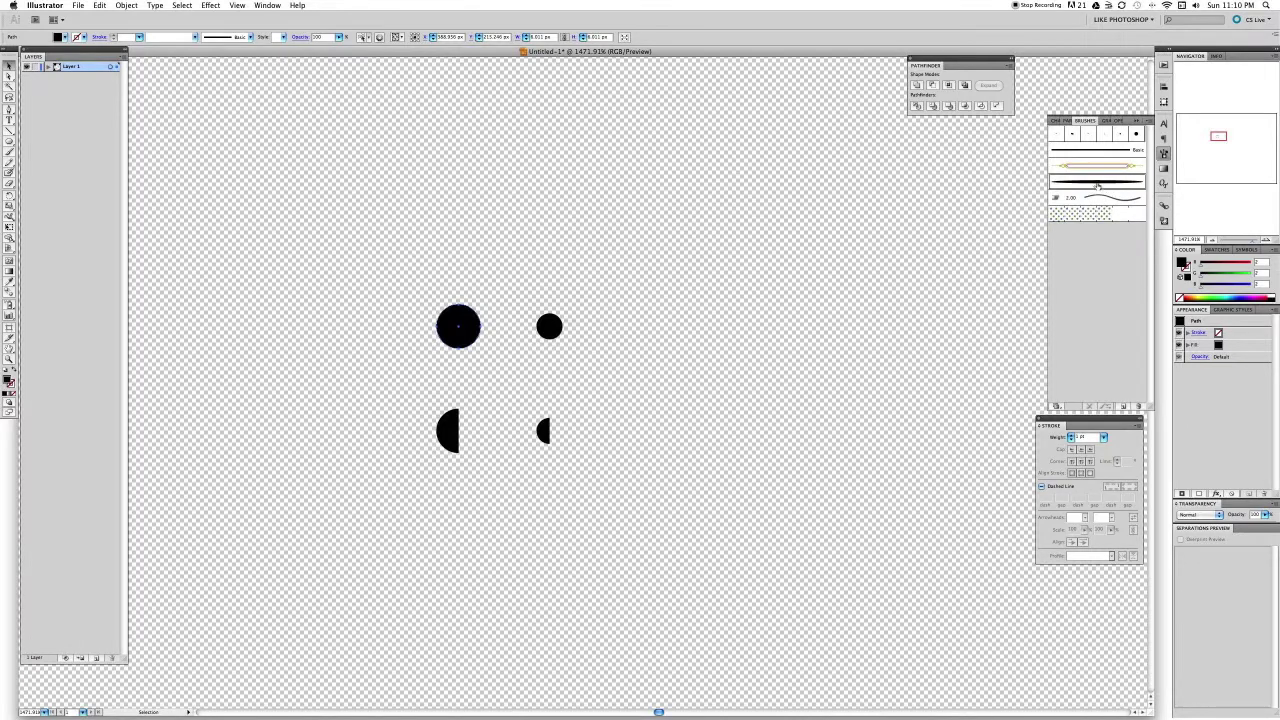
click(1096, 183)
Undo the brush stroke and select the small upper-right circle
key(super+z)
click(557, 279)
drag(524, 298, 602, 329)
Start a new Art Brush from the small circle and name it 'small-brush'
click(1147, 121)
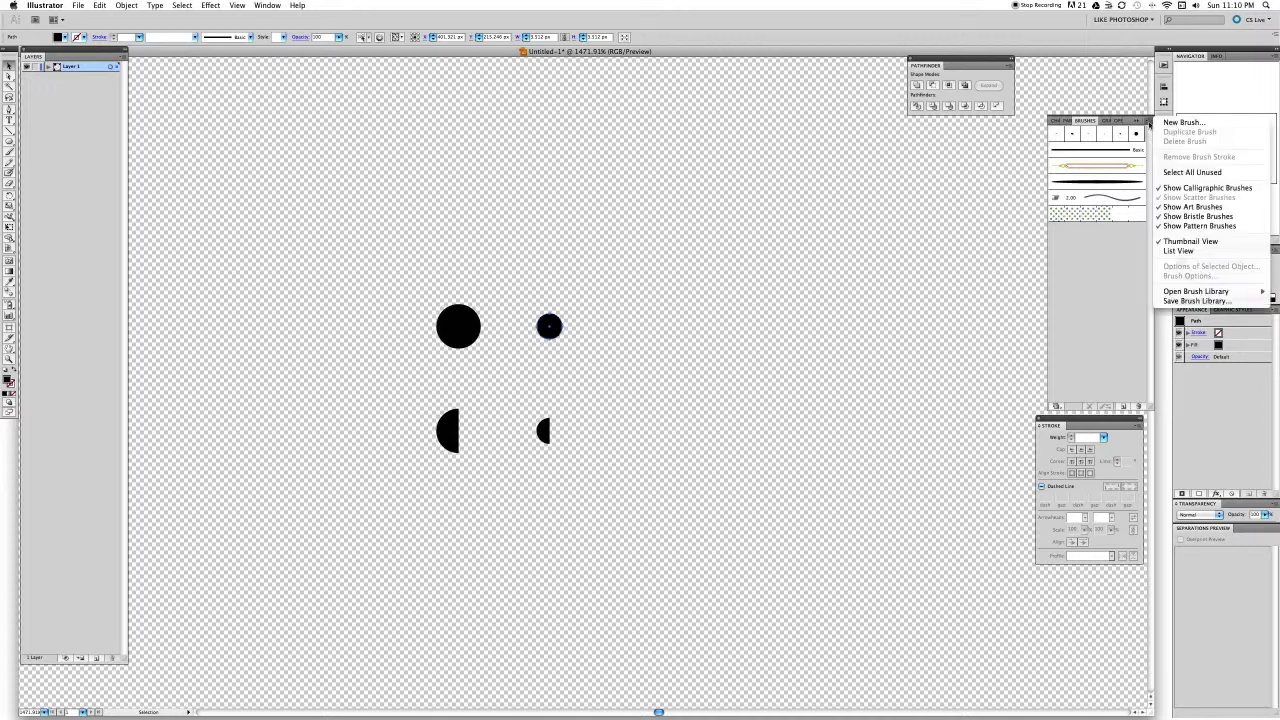
click(1166, 124)
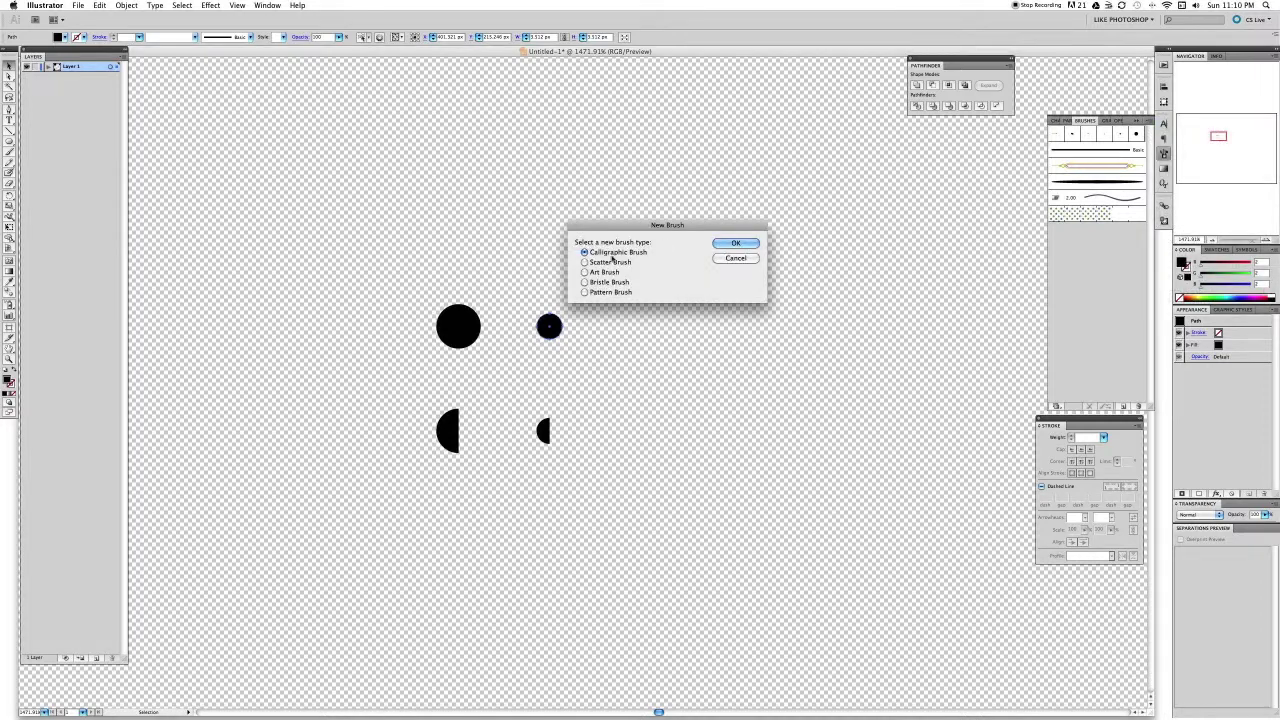
click(585, 272)
click(728, 246)
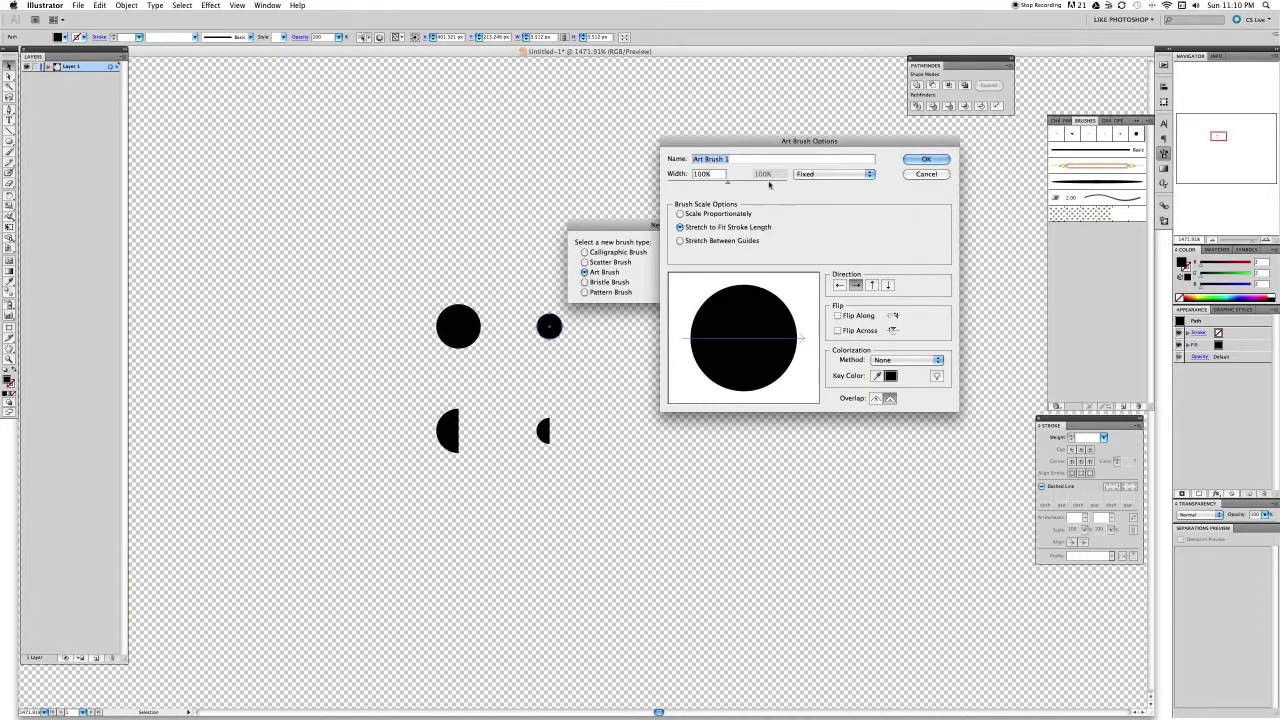
text(small-)
key(BackSpace)
key(BackSpace)
key(BackSpace)
text(ll-brush)
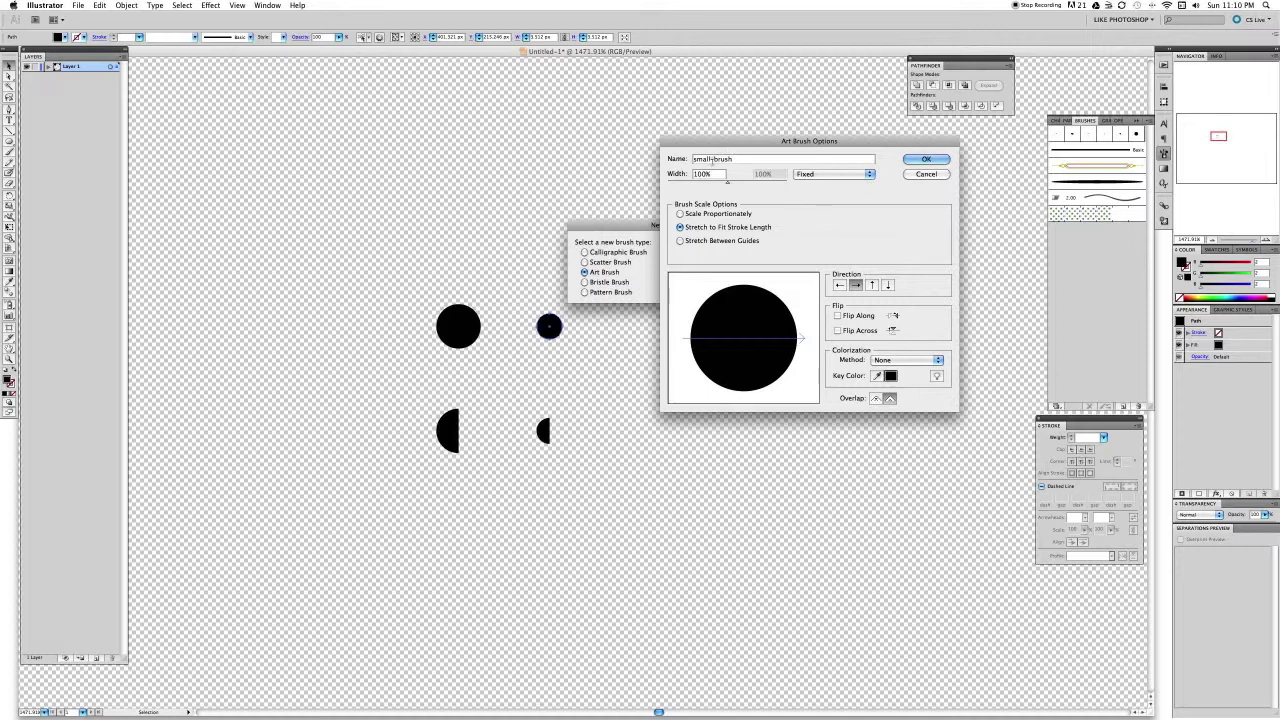